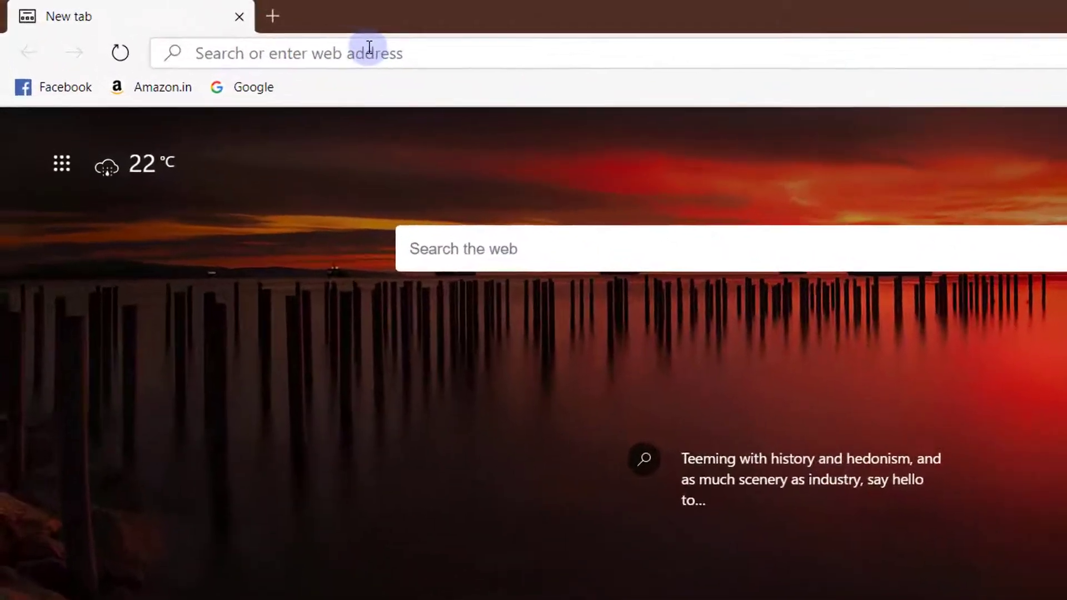
Step: Search the web for "lic online payment" and open the Life Insurance Corporation of India Pay Premium Online page
{"action": "left_click", "coordinate": [272, 35]}
{"action": "type", "text": "lic"}
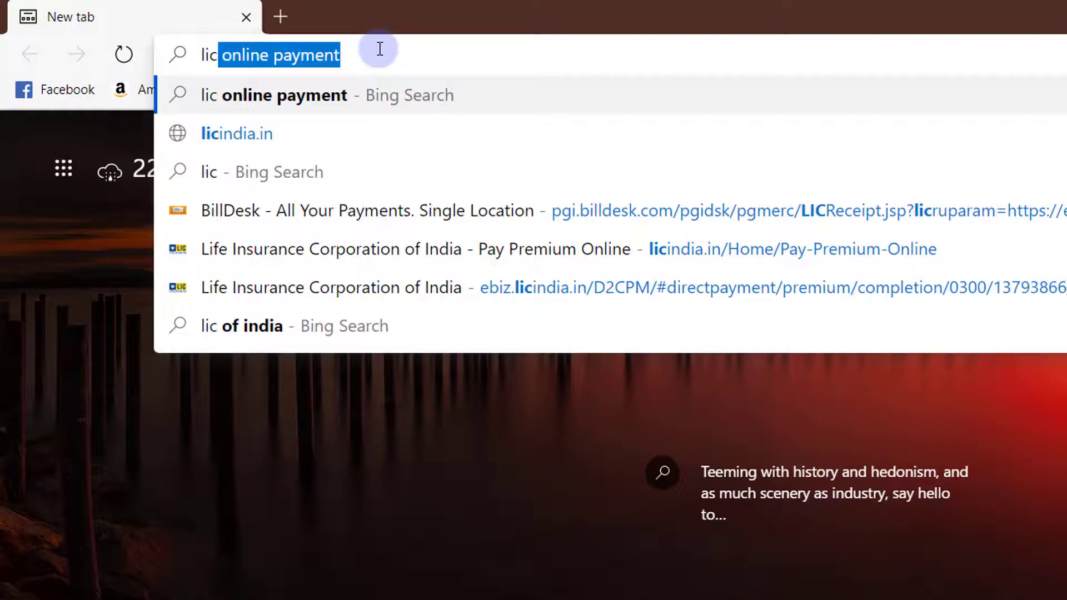
{"action": "key", "text": "Return"}
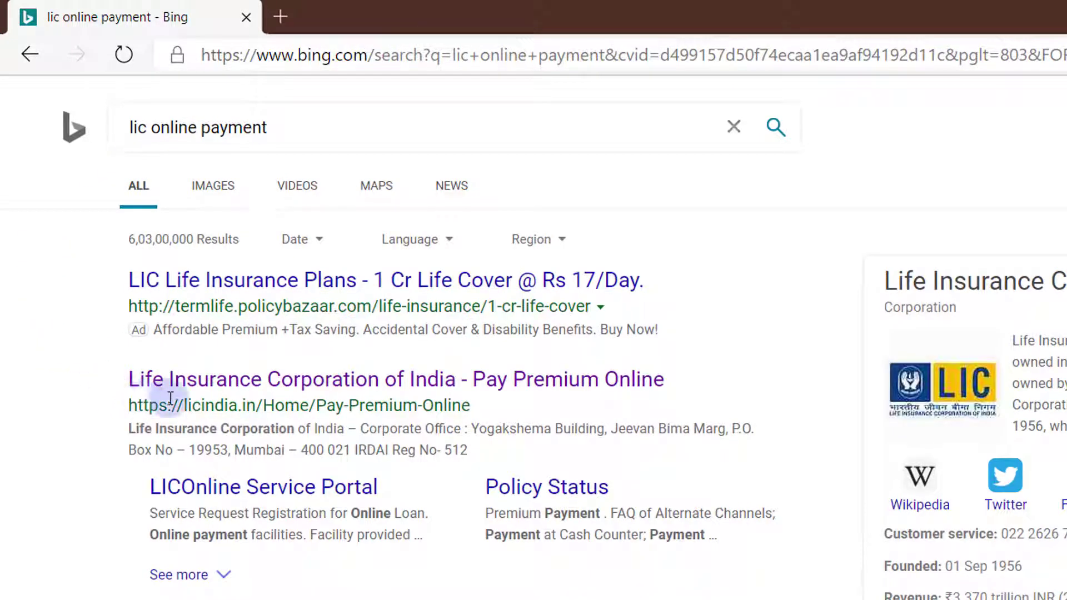
{"action": "left_click", "coordinate": [281, 384]}
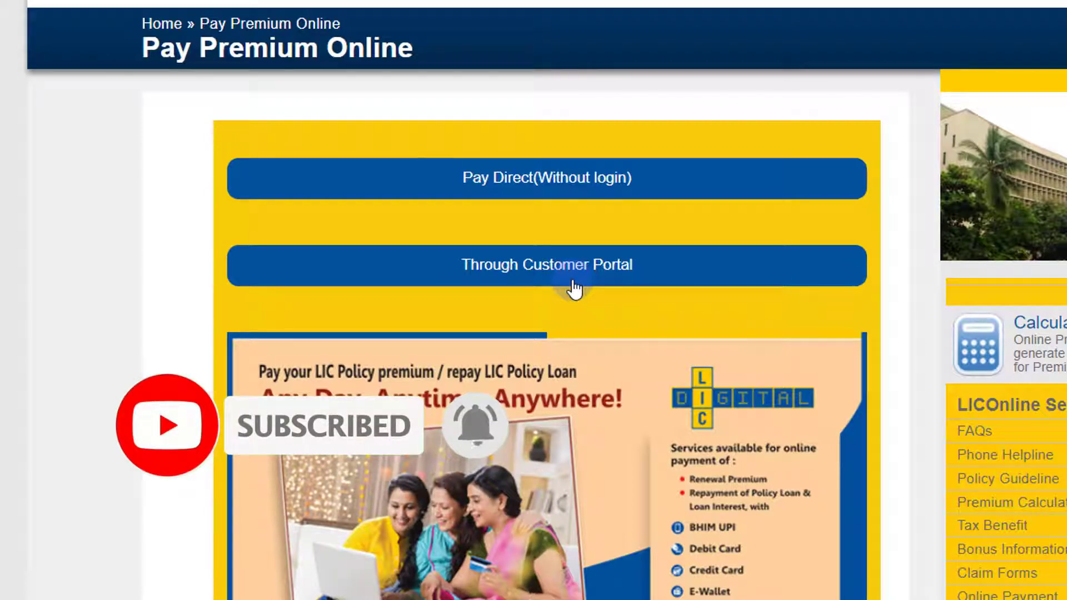
Step: Start a direct payment without login for Renewal Premium/Revival and proceed to customer validation
{"action": "left_click", "coordinate": [573, 186]}
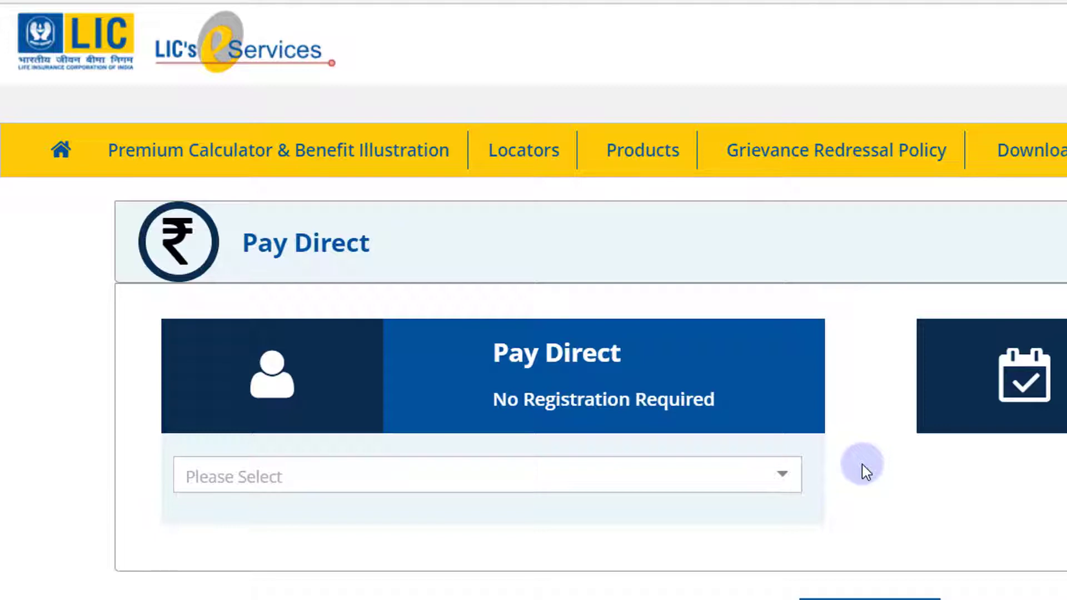
{"action": "left_click", "coordinate": [352, 472]}
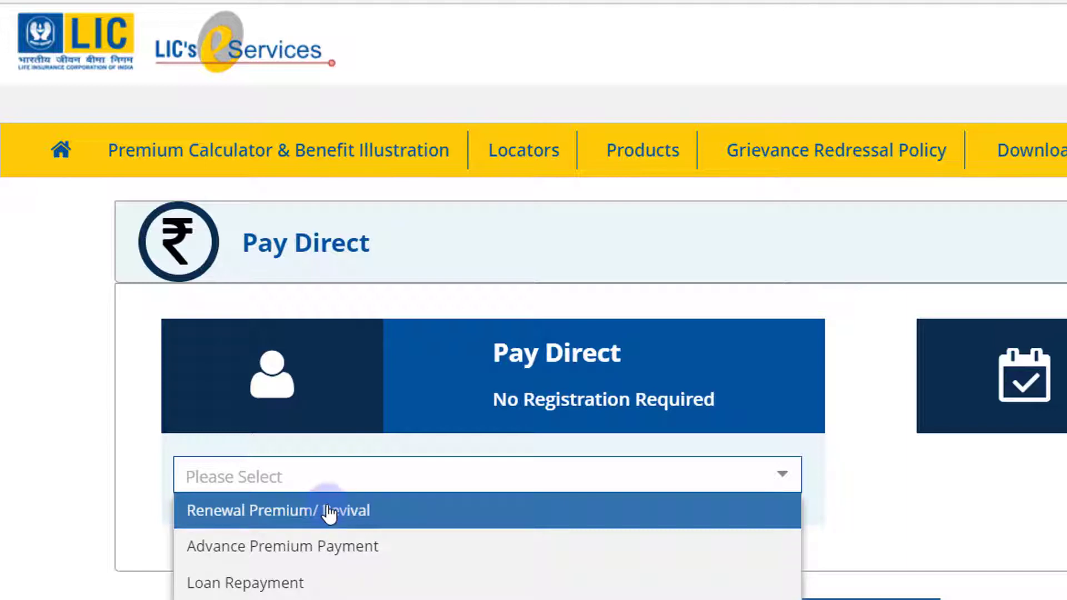
{"action": "left_click", "coordinate": [278, 517]}
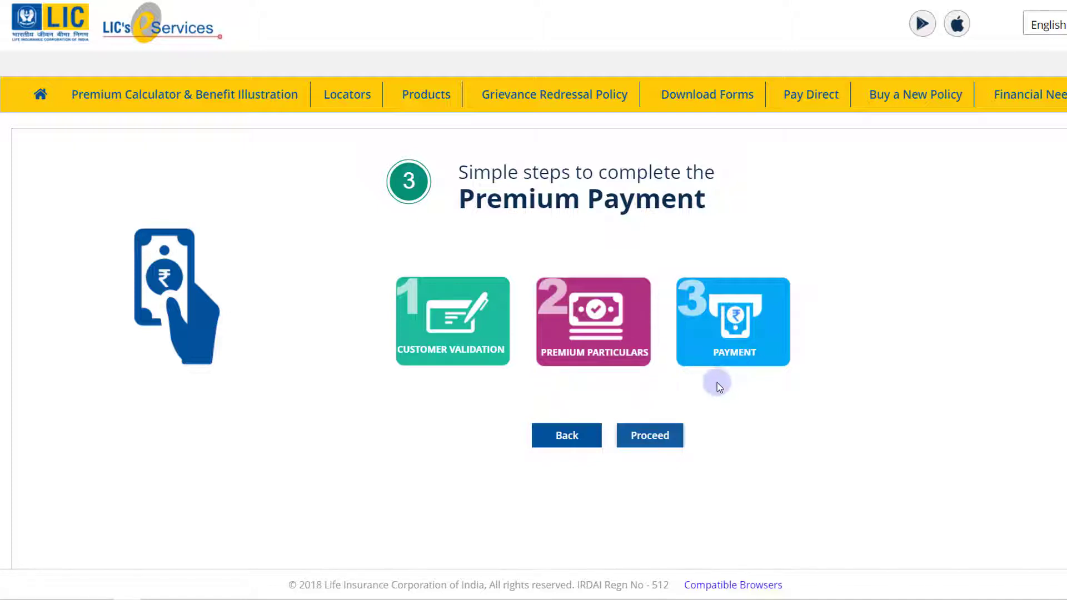
{"action": "left_click", "coordinate": [659, 438]}
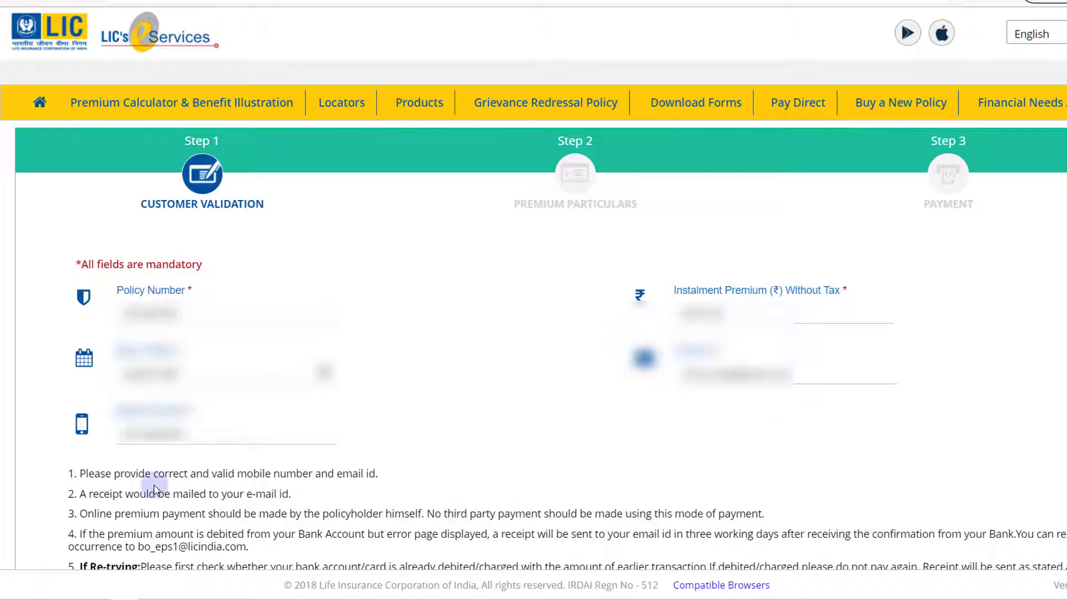
Step: Review the notes under the customer validation form on contact details, mailed receipt, who may pay and receipt timing
{"action": "scroll", "coordinate": [155, 489], "scroll_direction": "down", "scroll_amount": 2}
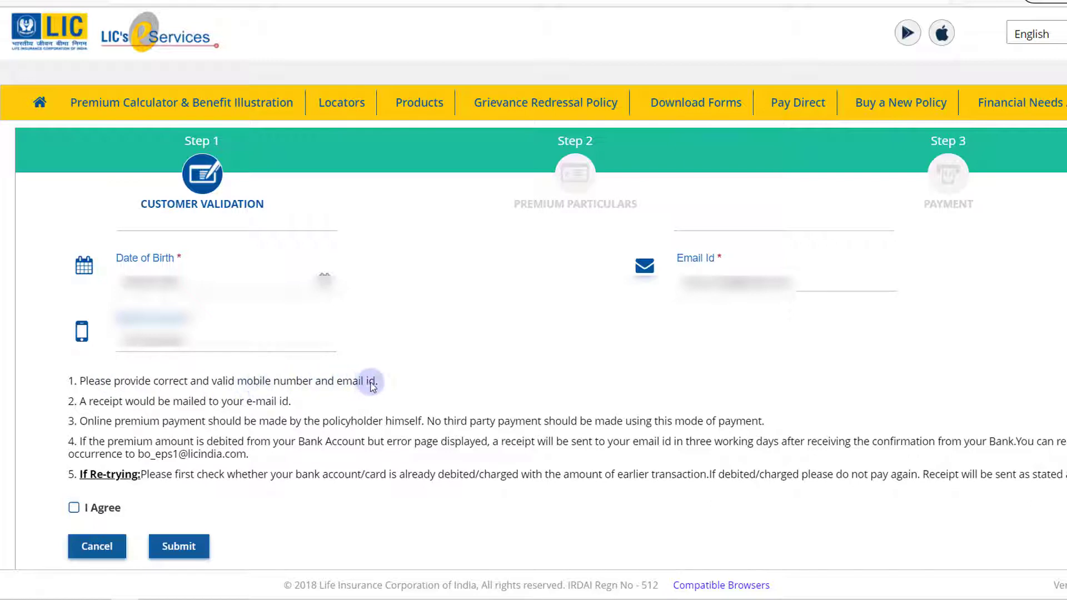
{"action": "left_click_drag", "start_coordinate": [387, 386], "coordinate": [248, 382]}
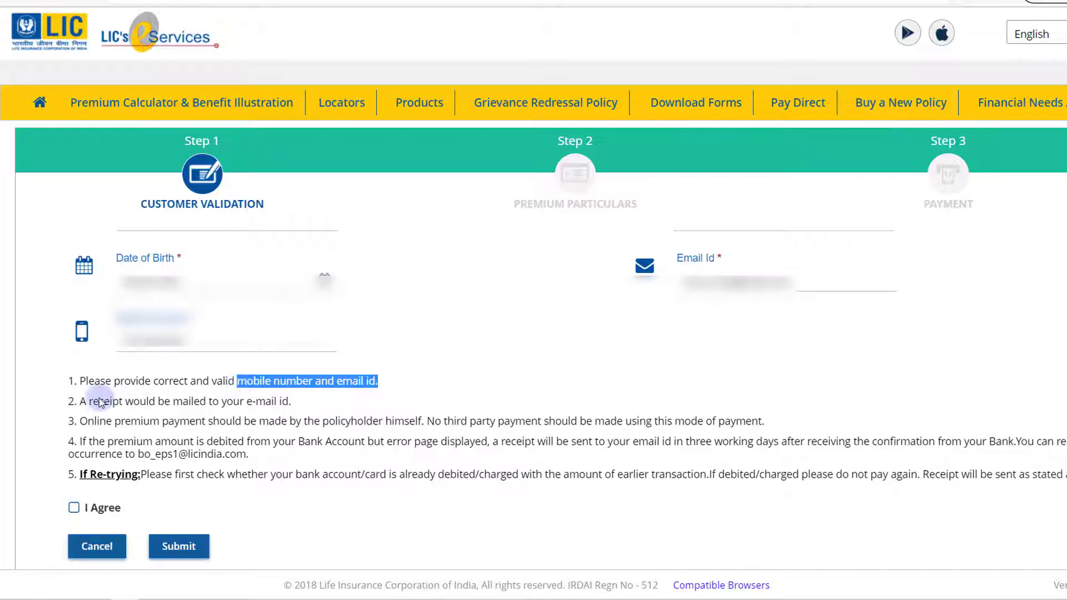
{"action": "left_click_drag", "start_coordinate": [81, 404], "coordinate": [301, 410]}
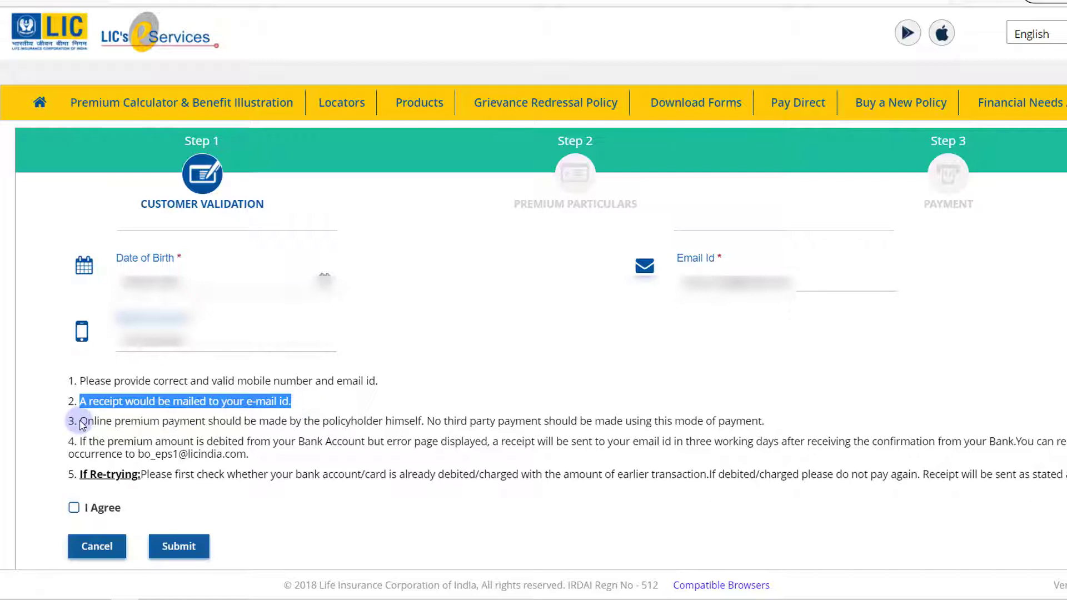
{"action": "left_click_drag", "start_coordinate": [82, 426], "coordinate": [426, 426]}
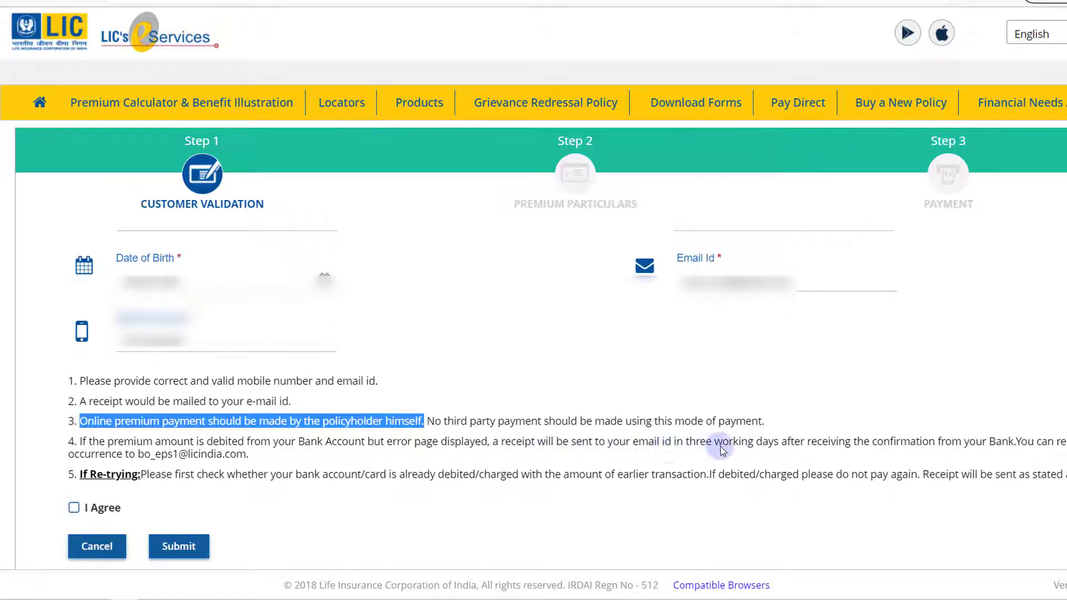
{"action": "left_click_drag", "start_coordinate": [686, 446], "coordinate": [783, 448]}
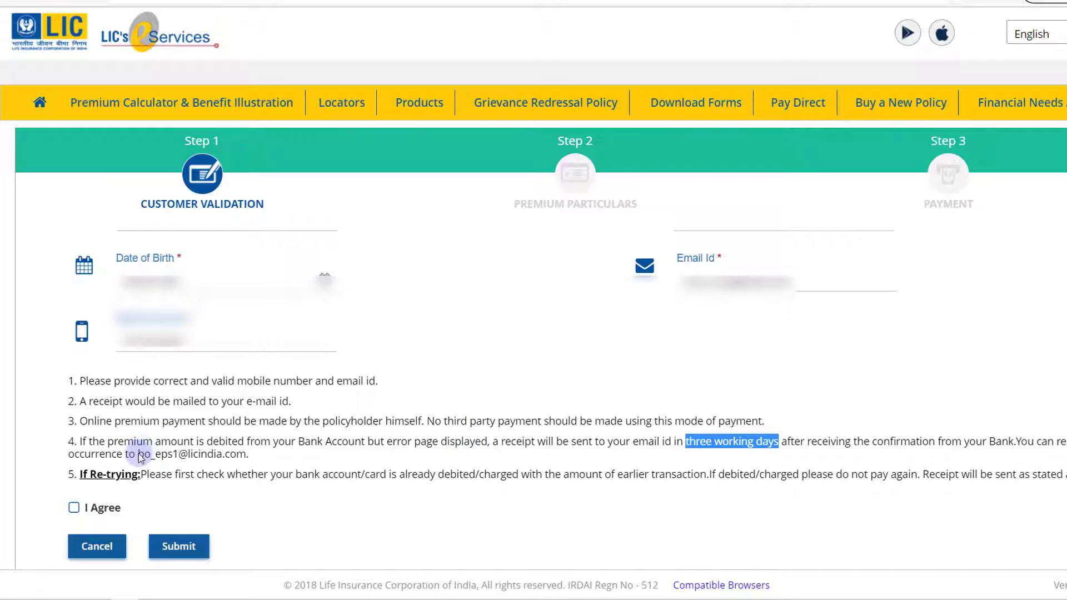
Step: Copy the support e-mail address from note 4 into an untitled Notepad file and return to the payment form
{"action": "left_click_drag", "start_coordinate": [137, 454], "coordinate": [246, 457]}
{"action": "key", "text": "ctrl+c"}
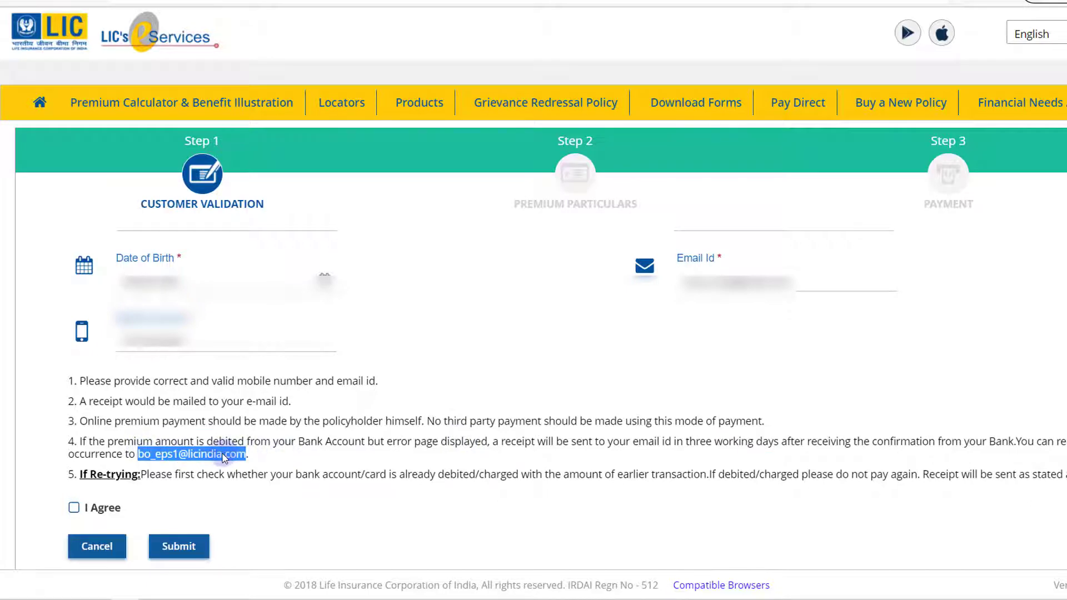
{"action": "right_click", "coordinate": [223, 455]}
{"action": "left_click", "coordinate": [278, 282]}
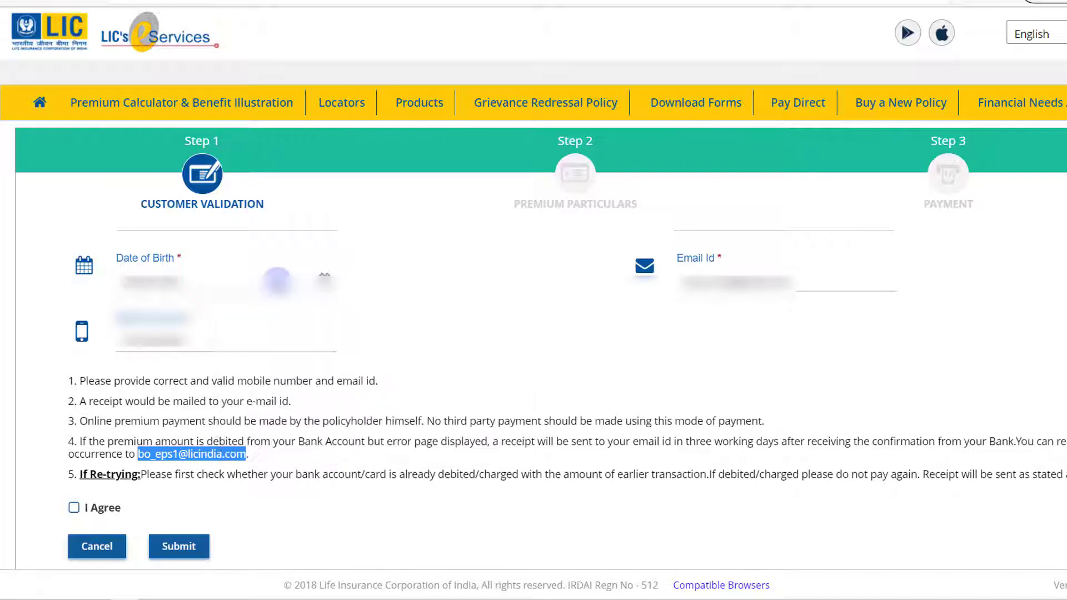
{"action": "key", "text": "alt+Tab"}
{"action": "key", "text": "ctrl+v"}
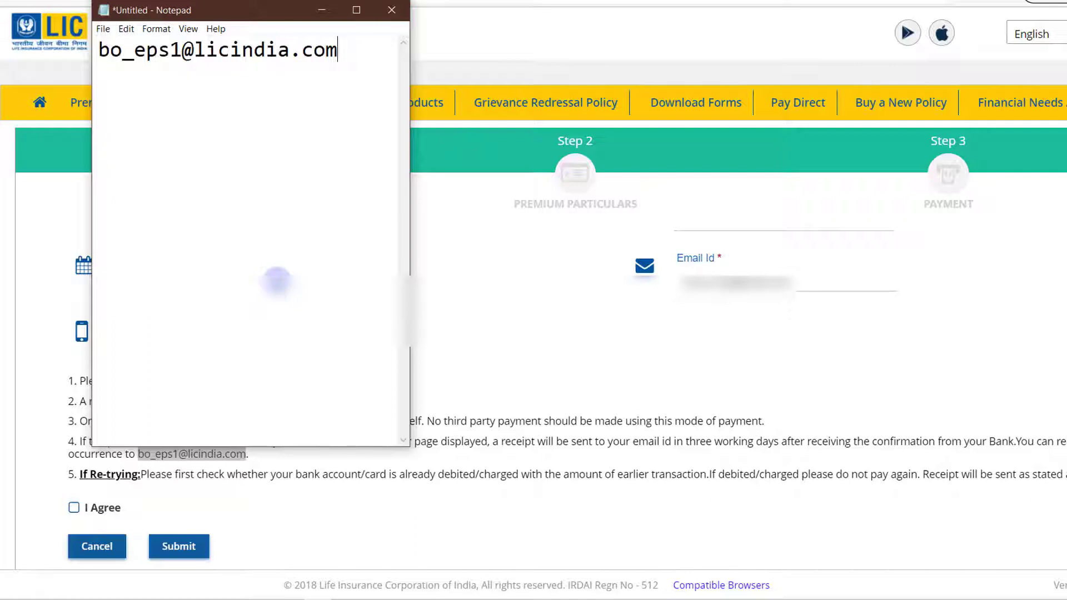
{"action": "key", "text": "alt+Tab"}
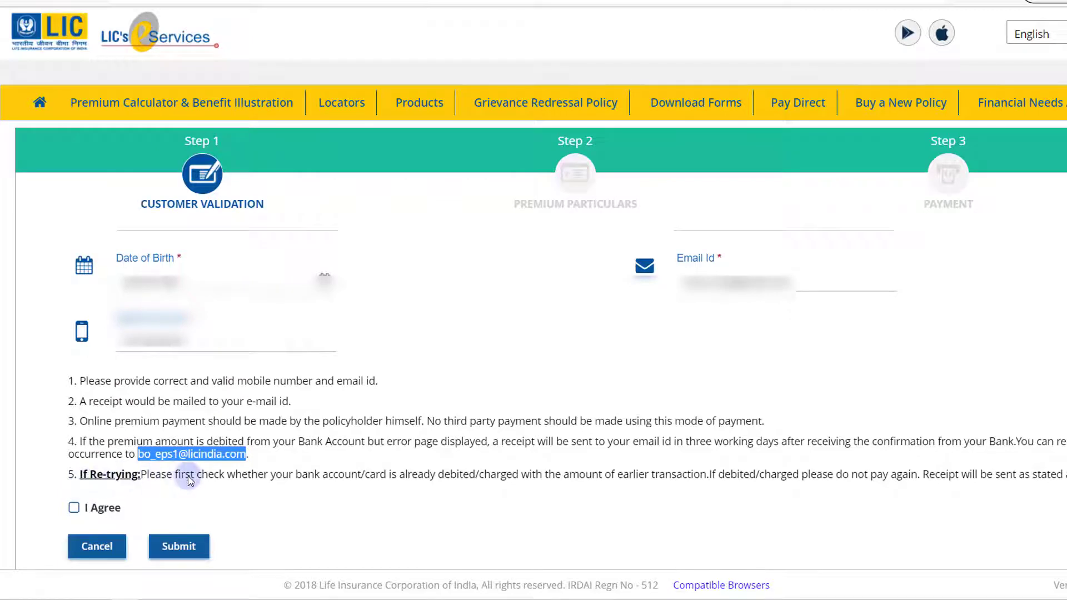
Step: Review the note about retrying a payment, then agree to the terms and submit the customer validation form
{"action": "left_click_drag", "start_coordinate": [190, 479], "coordinate": [339, 481]}
{"action": "left_click_drag", "start_coordinate": [382, 478], "coordinate": [520, 481]}
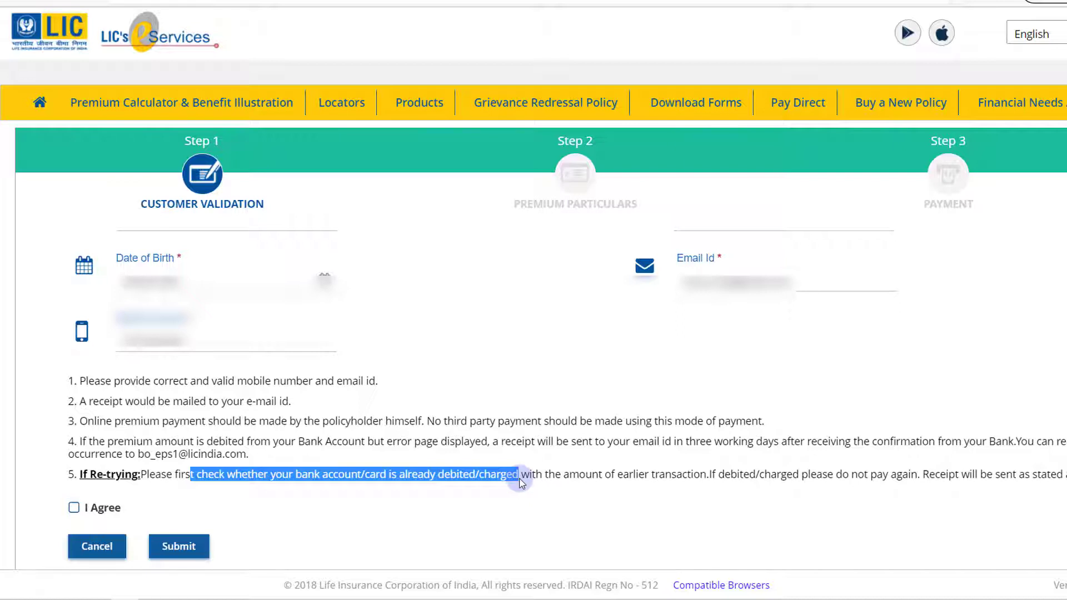
{"action": "left_click_drag", "start_coordinate": [138, 455], "coordinate": [248, 461]}
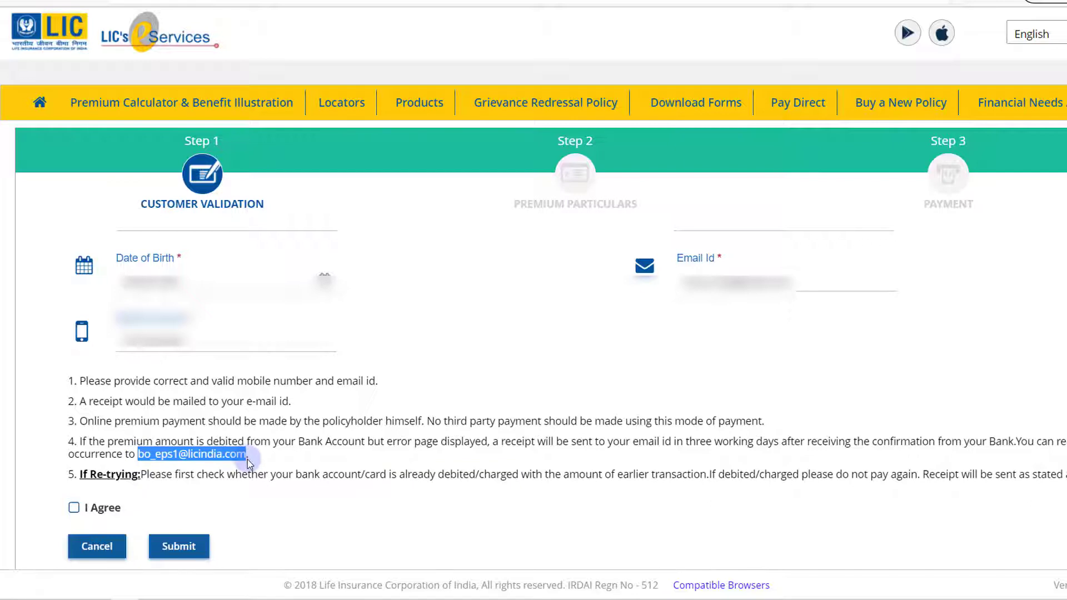
{"action": "left_click", "coordinate": [360, 478]}
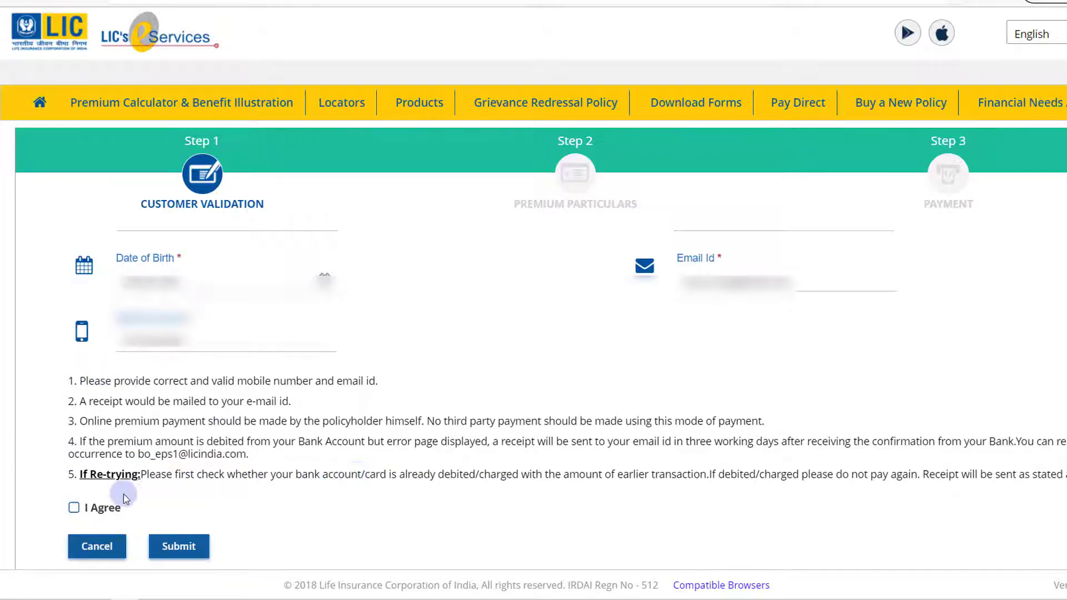
{"action": "left_click", "coordinate": [75, 506]}
{"action": "left_click", "coordinate": [179, 547]}
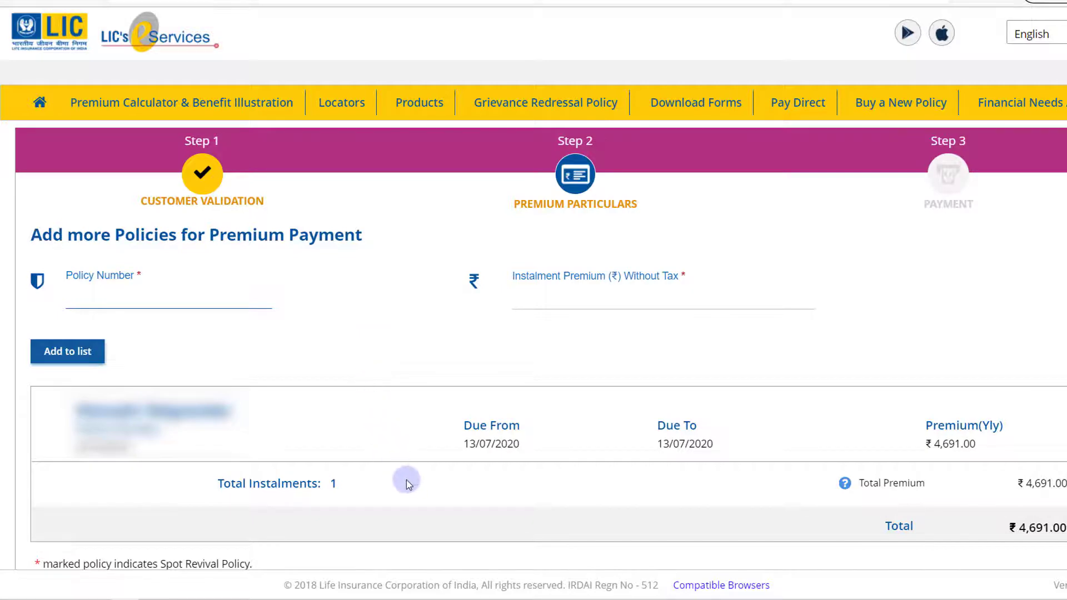
Step: Confirm the premium particulars for the listed policy and continue to payment through the Bill Desk gateway
{"action": "scroll", "coordinate": [411, 489], "scroll_direction": "down", "scroll_amount": 1}
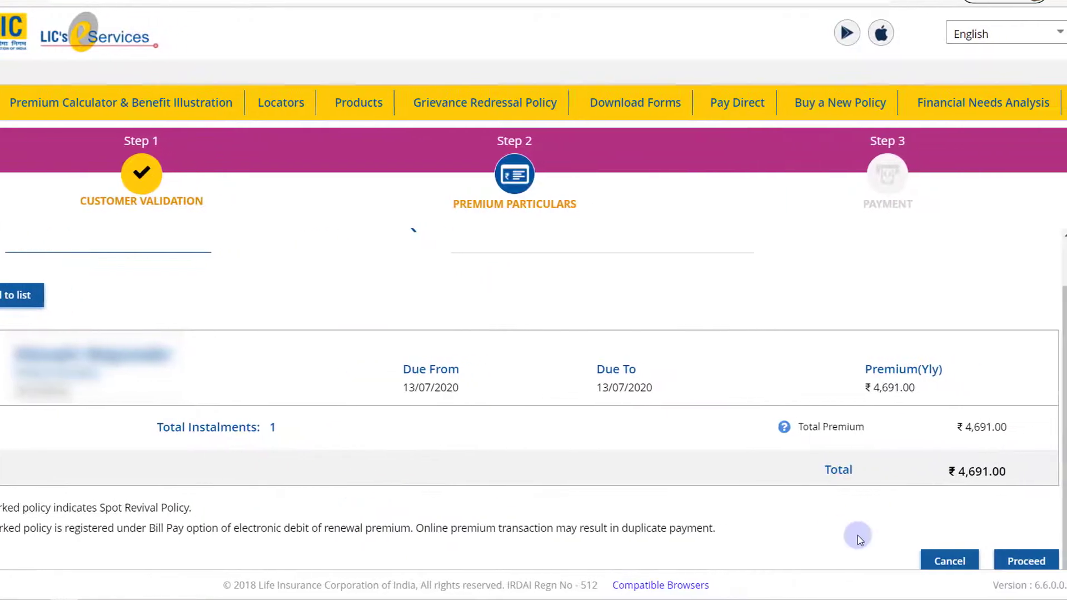
{"action": "left_click", "coordinate": [1031, 562]}
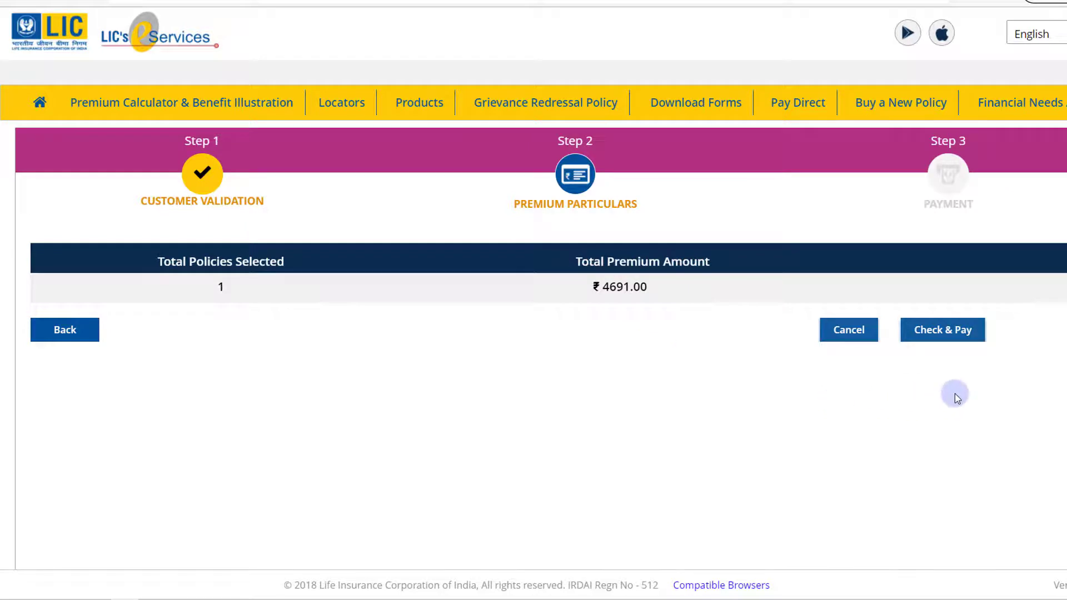
{"action": "left_click", "coordinate": [957, 336]}
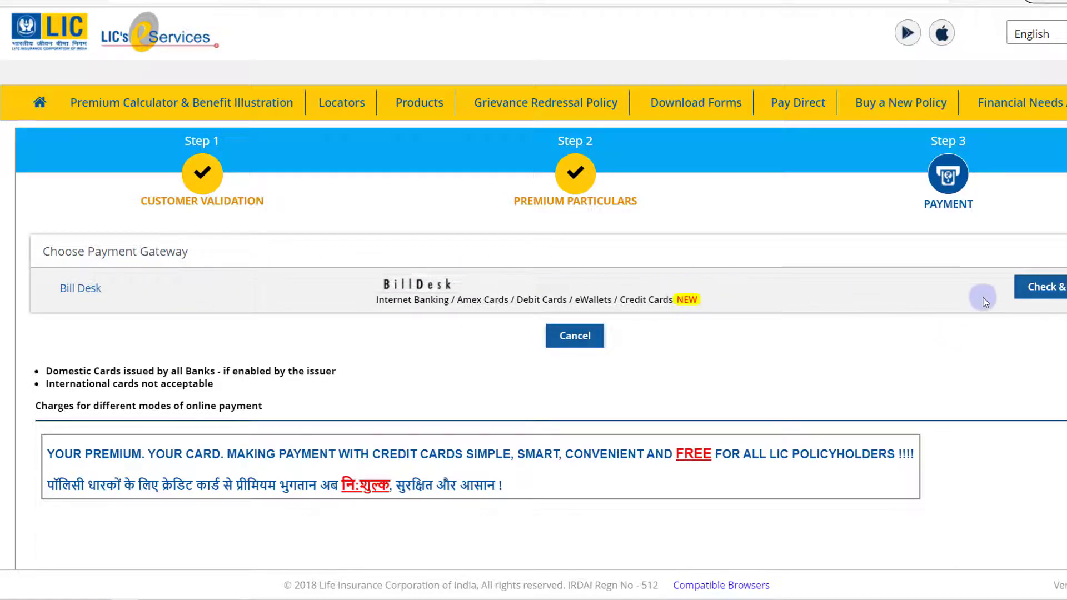
{"action": "left_click", "coordinate": [1062, 289]}
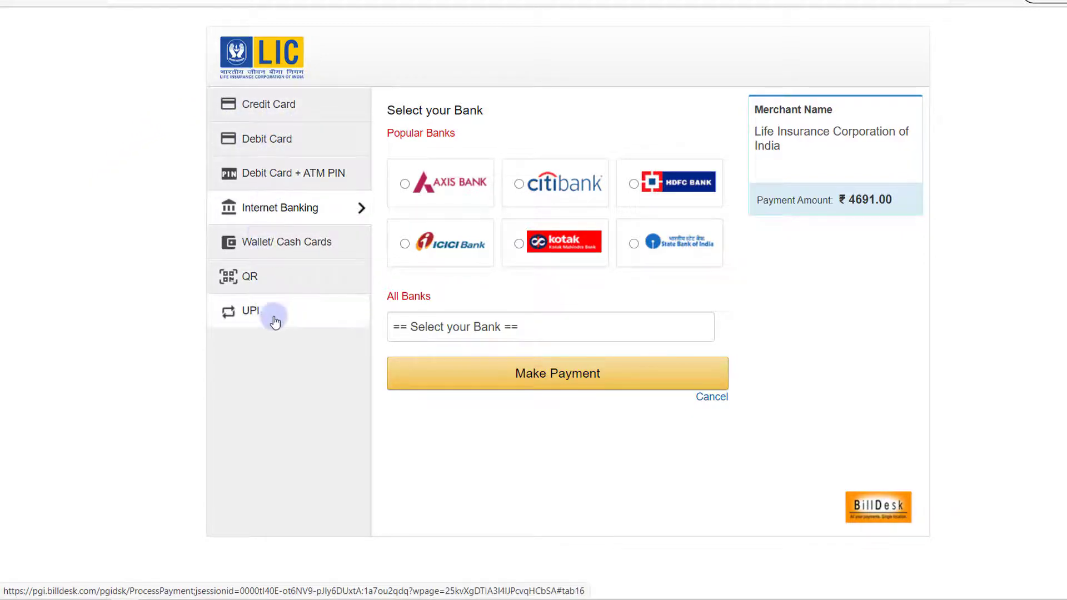
Step: Make the premium payment by QR with BHIM UPI and print the payment acknowledgement
{"action": "left_click", "coordinate": [252, 281]}
{"action": "left_click", "coordinate": [445, 179]}
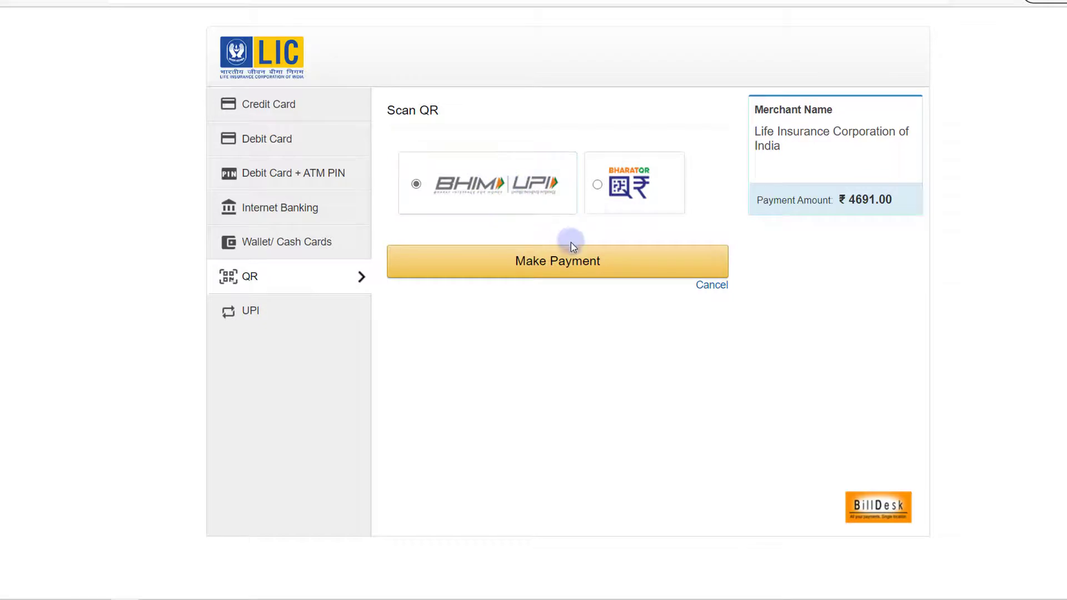
{"action": "left_click", "coordinate": [558, 266]}
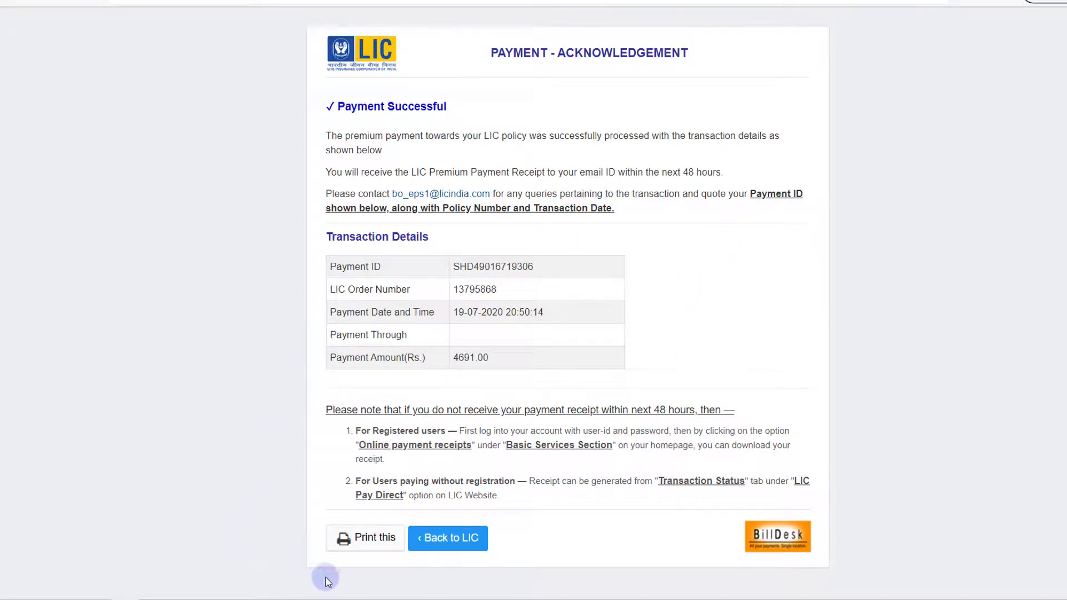
{"action": "left_click", "coordinate": [370, 542]}
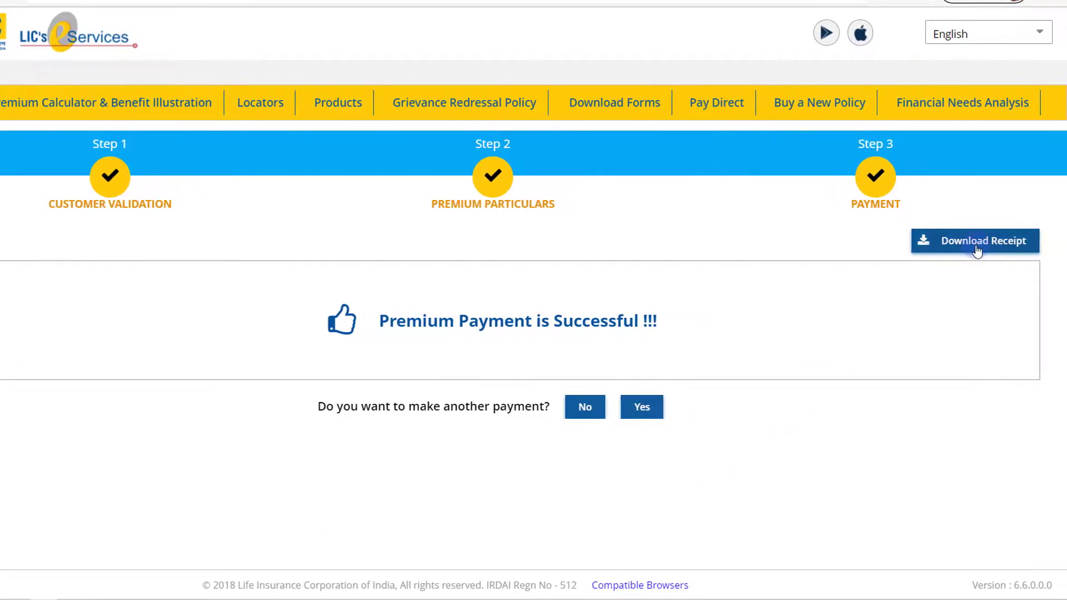
Step: Download the renewal premium receipt, save it as a PDF and decline making another payment
{"action": "left_click", "coordinate": [977, 243]}
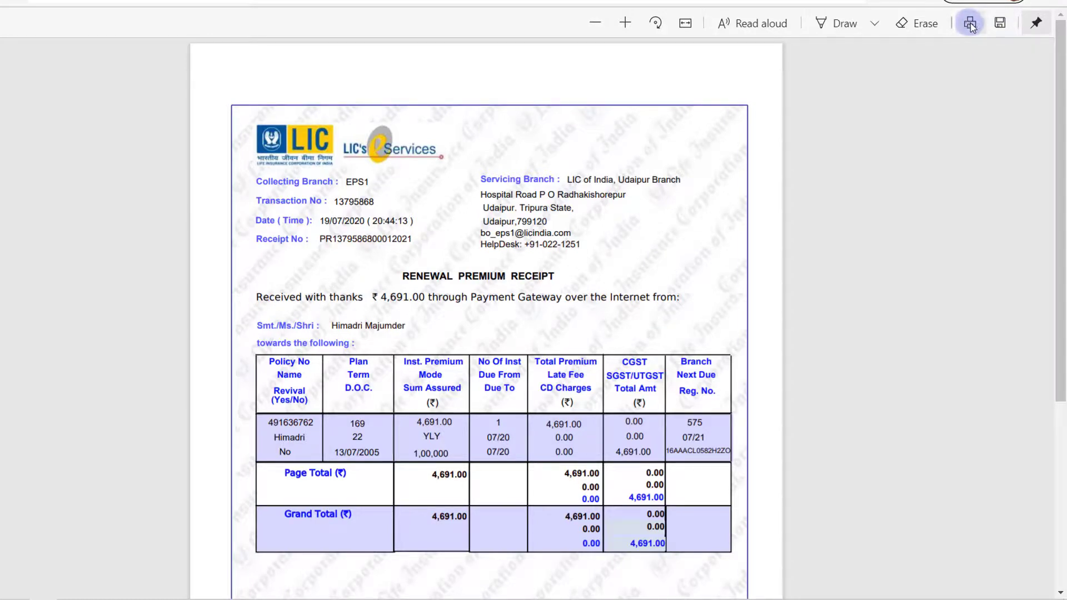
{"action": "left_click", "coordinate": [1001, 24]}
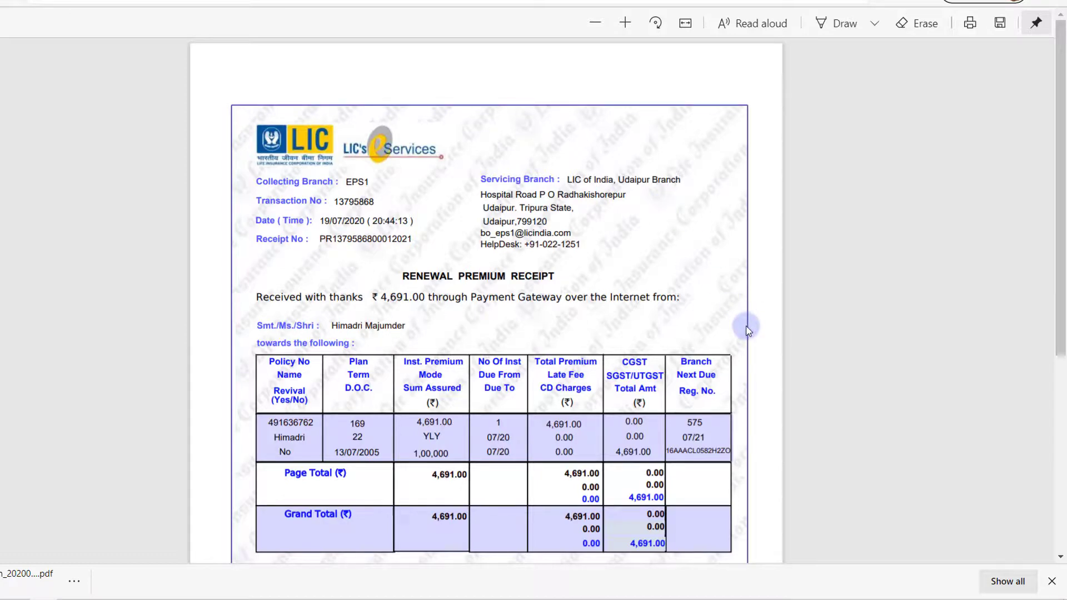
{"action": "left_click", "coordinate": [33, 1]}
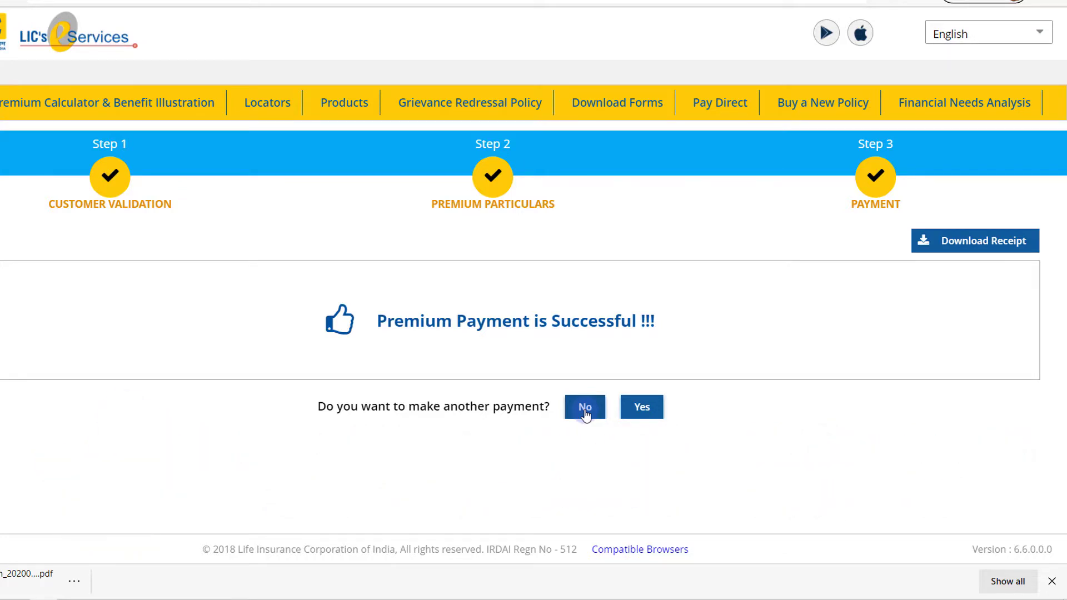
{"action": "left_click", "coordinate": [585, 414]}
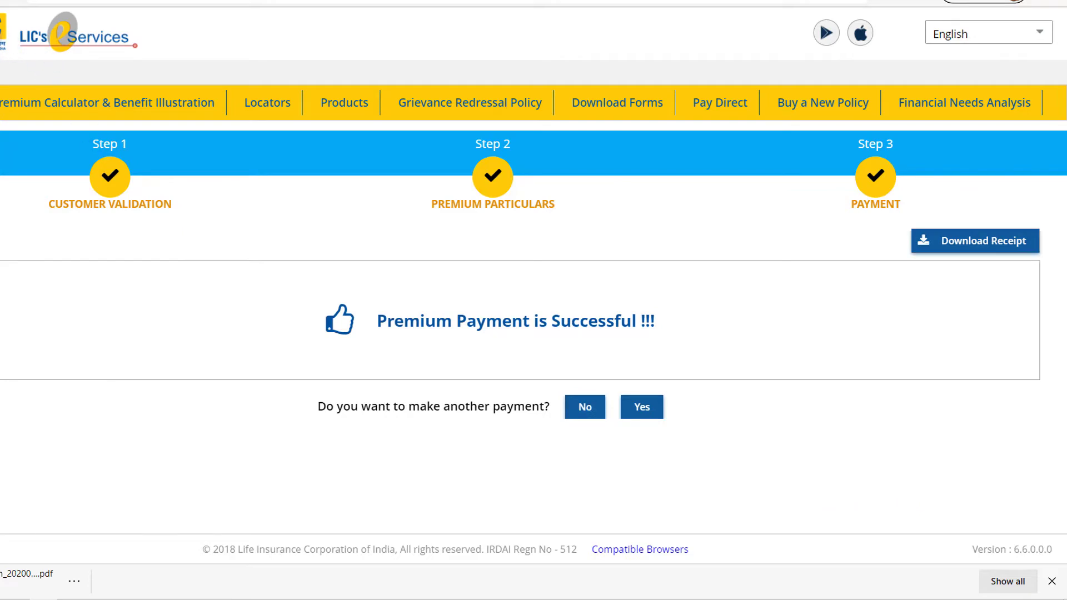